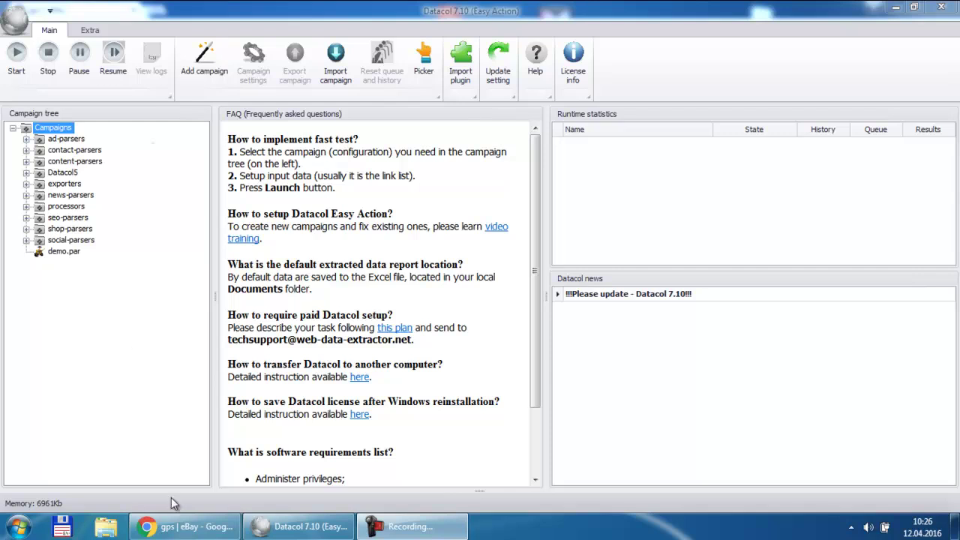
Switch to Chrome and look through the eBay search results for gps.
click(186, 526)
scroll(150, 396, down, 3)
scroll(147, 391, down, 3)
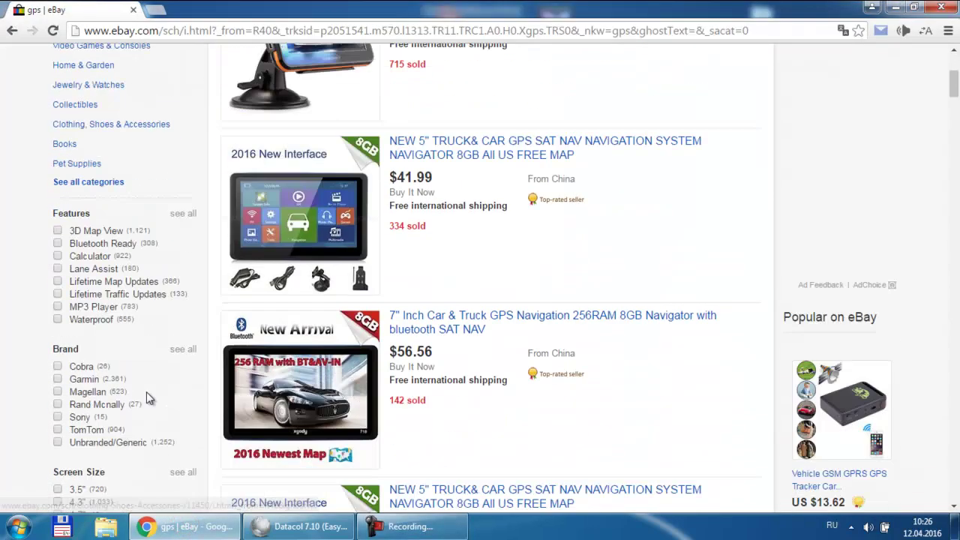
scroll(148, 409, up, 5)
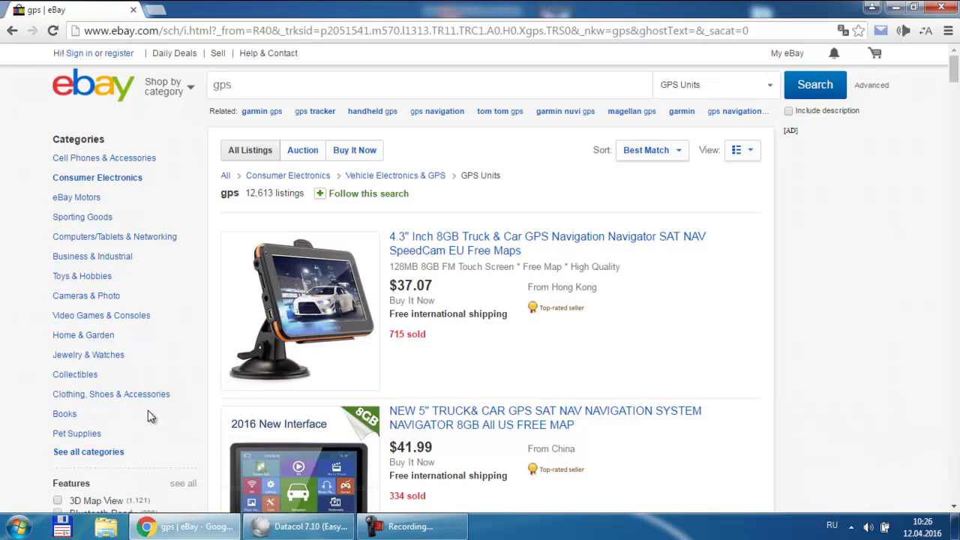
Switch to Datacol and start a new campaign named "store" under Campaigns with the Add campaign wizard.
click(292, 530)
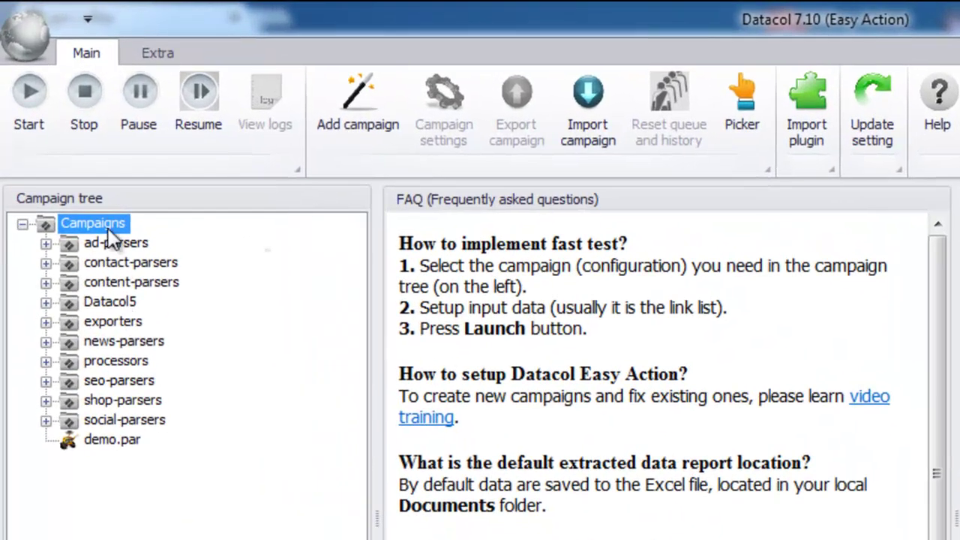
right_click(94, 221)
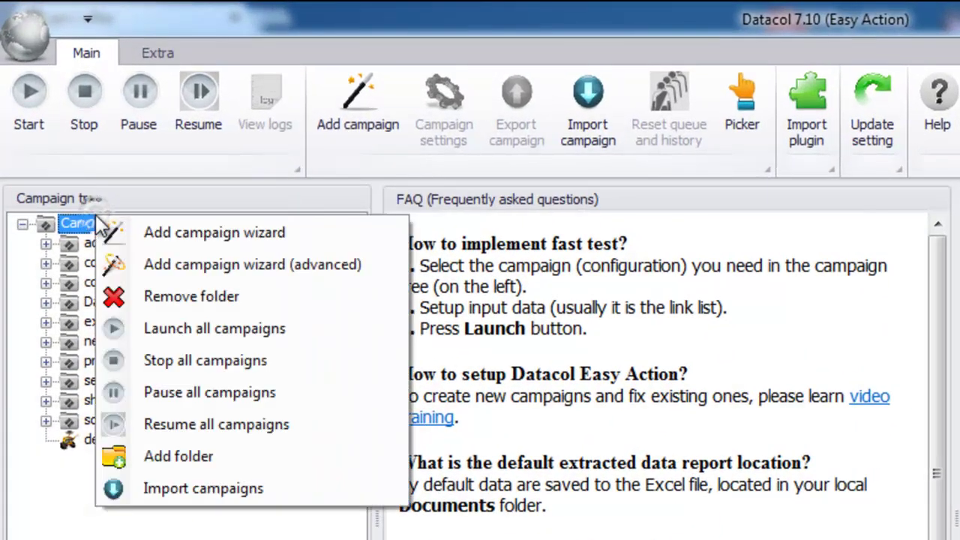
click(181, 234)
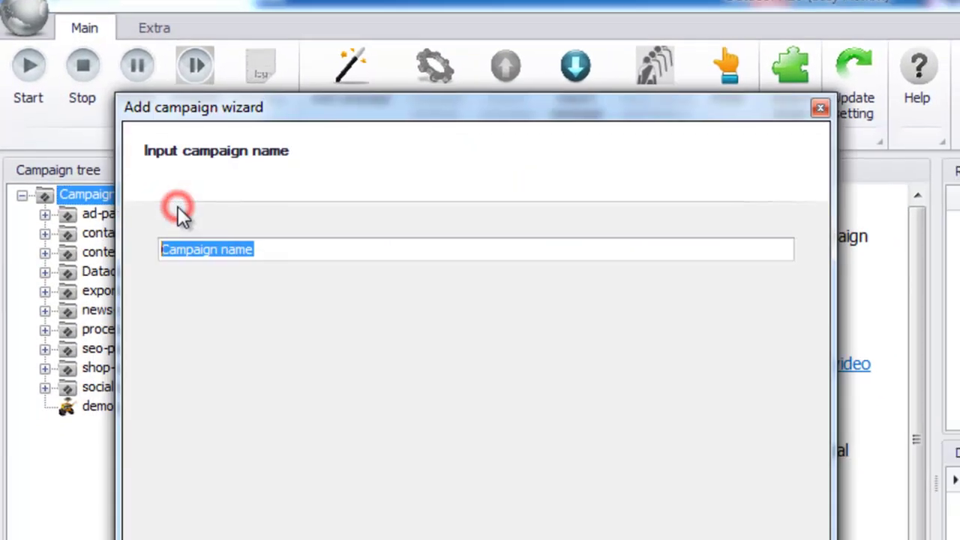
text(store)
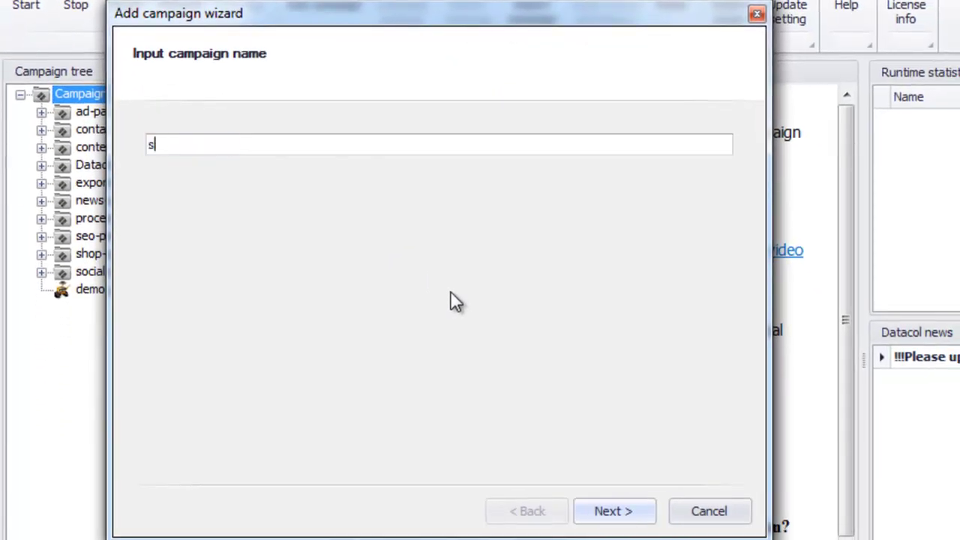
click(621, 514)
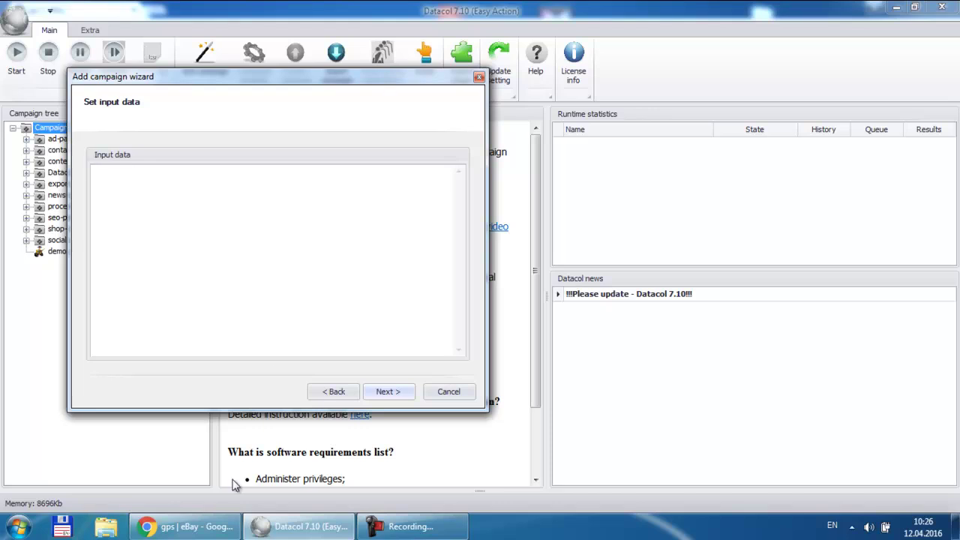
Copy the eBay gps search page's URL from Chrome into the campaign's input data and proceed to link gathering.
click(202, 526)
click(263, 32)
key(ctrl+c)
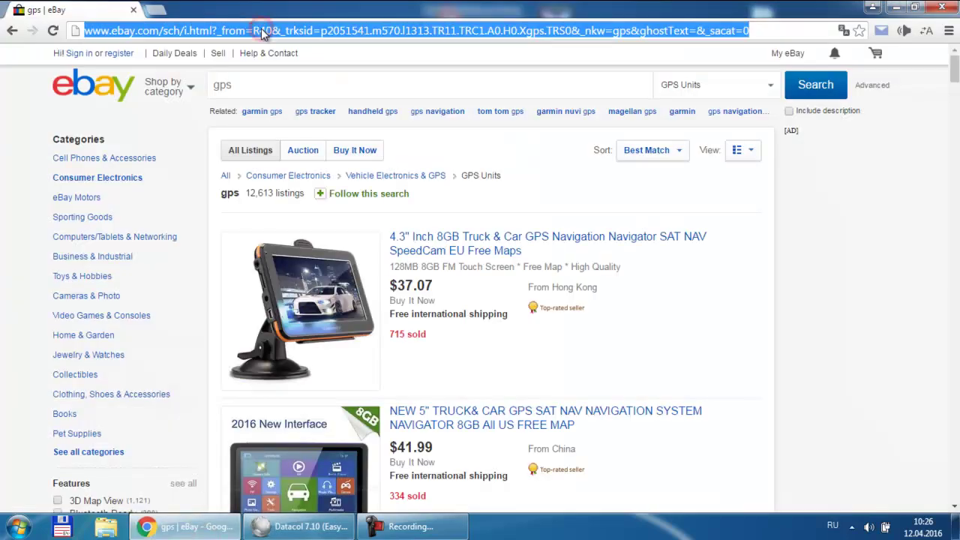
click(292, 528)
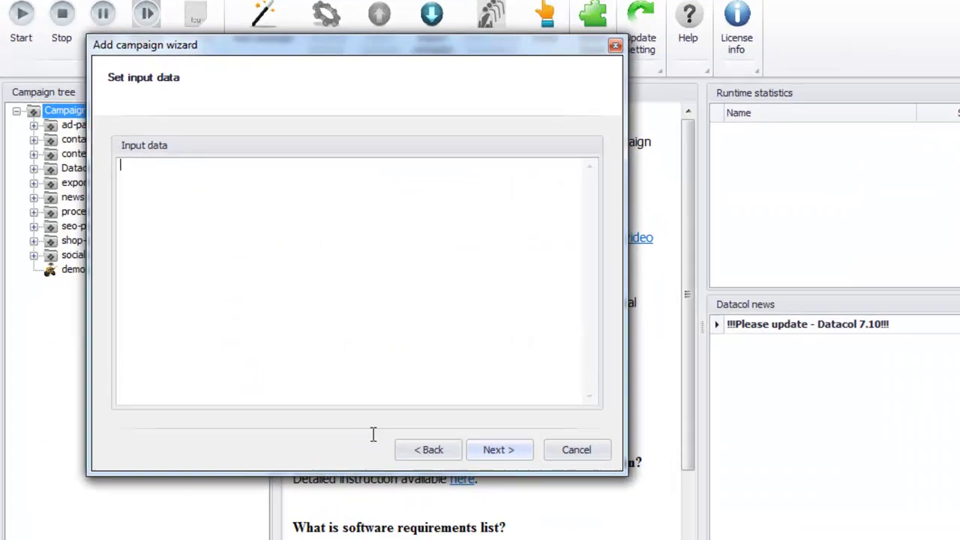
click(403, 236)
key(ctrl+v)
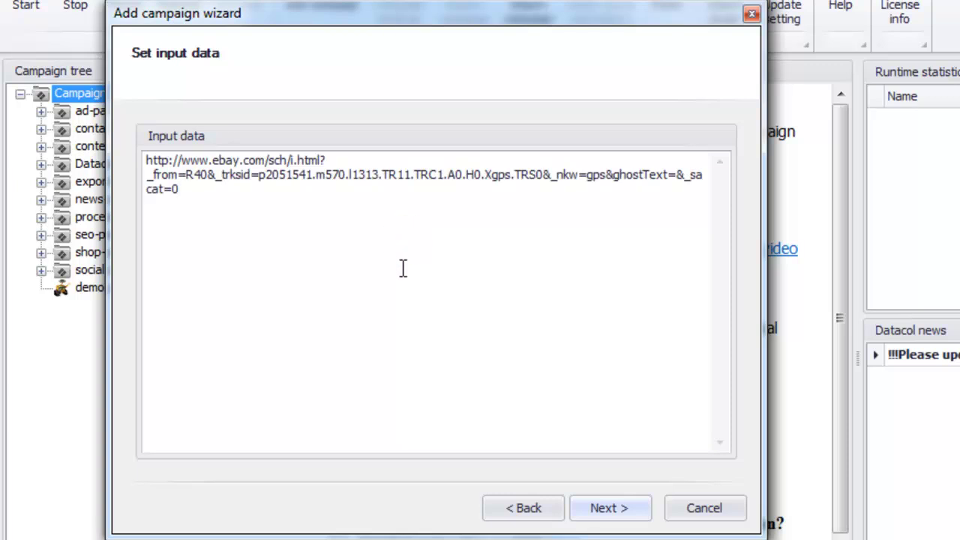
click(614, 508)
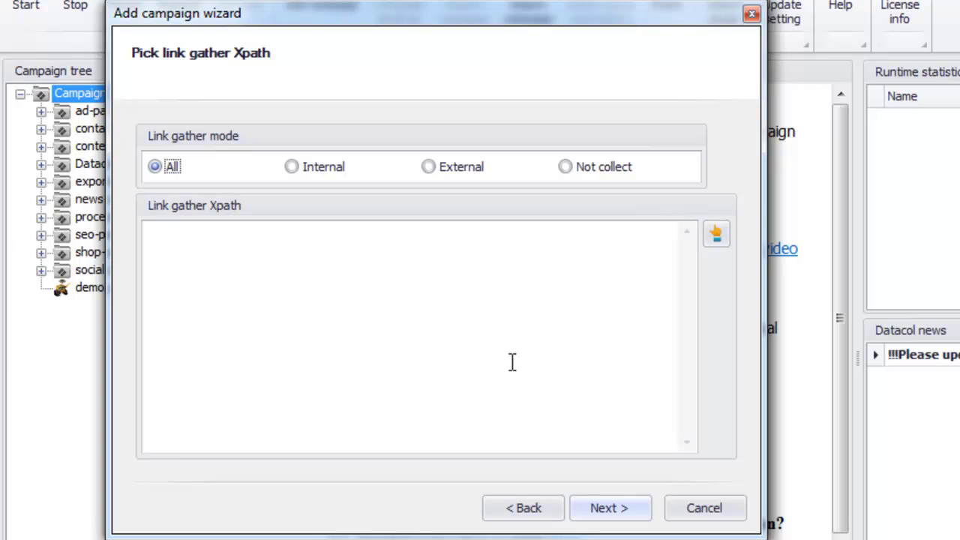
click(717, 233)
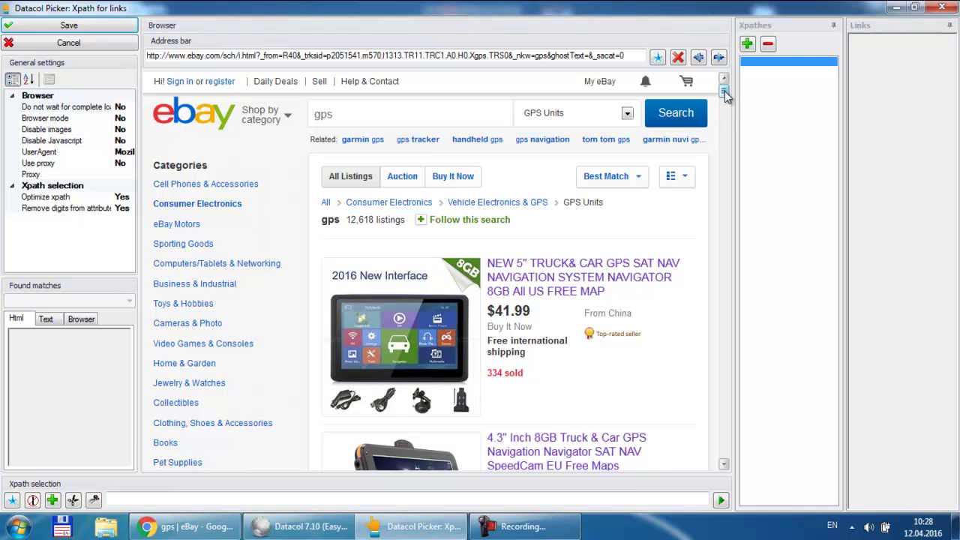
drag(725, 92, 724, 97)
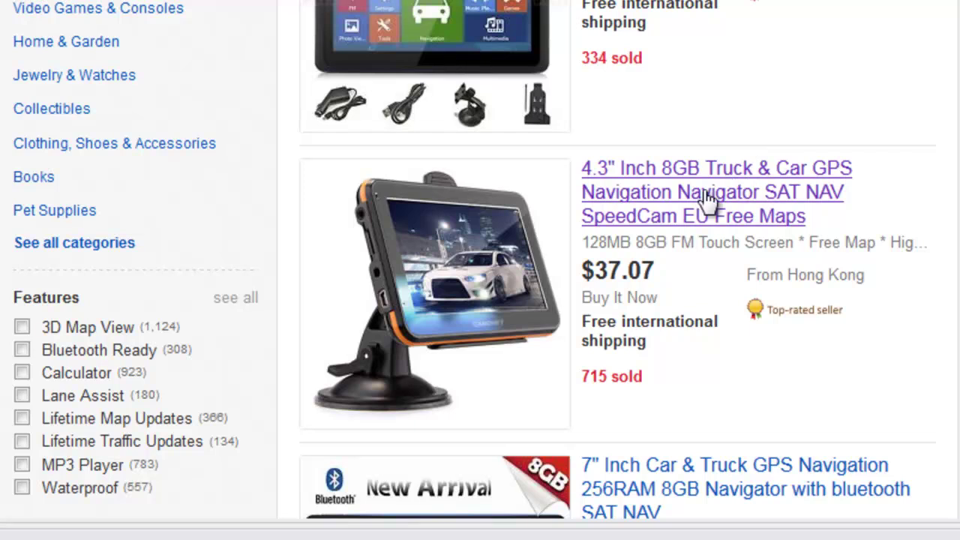
click(675, 470)
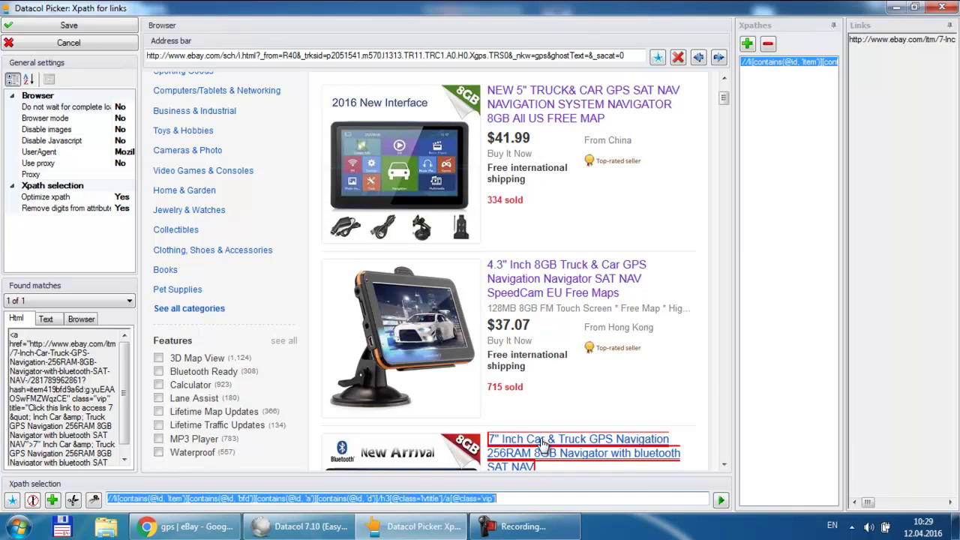
click(52, 501)
click(52, 501)
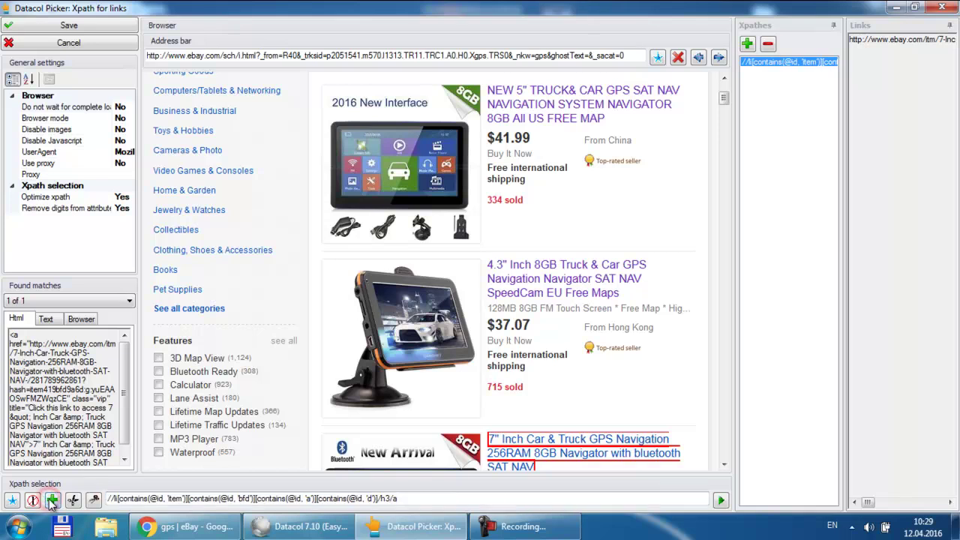
click(52, 501)
click(51, 501)
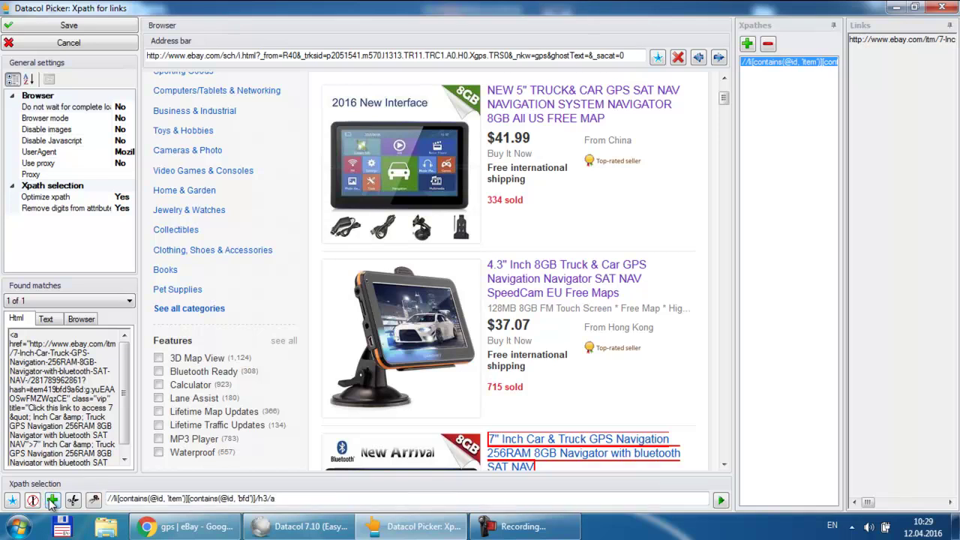
click(52, 501)
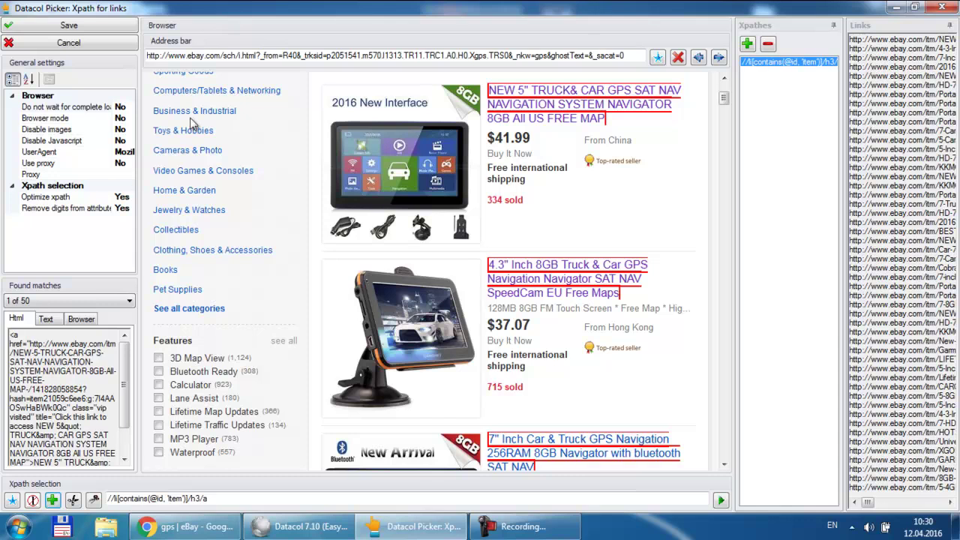
drag(725, 104, 727, 435)
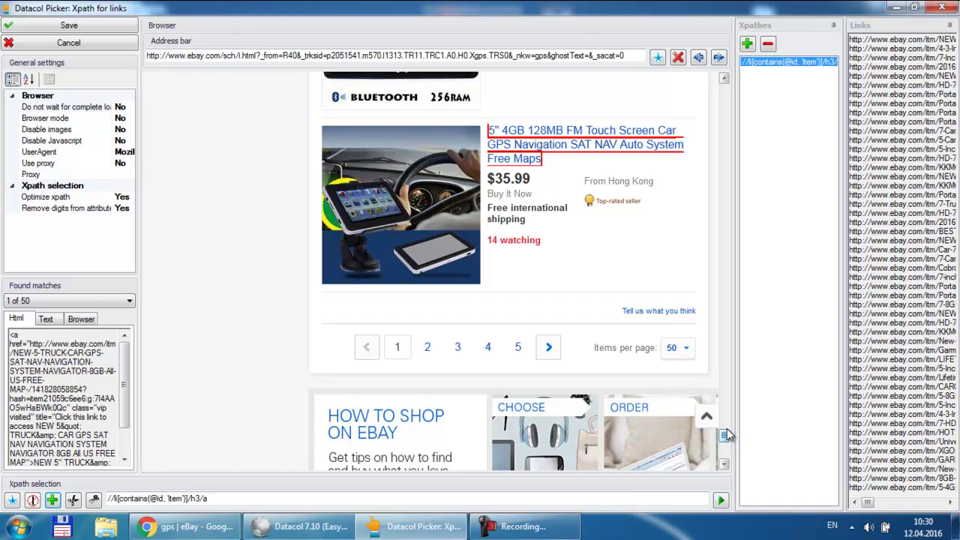
click(747, 44)
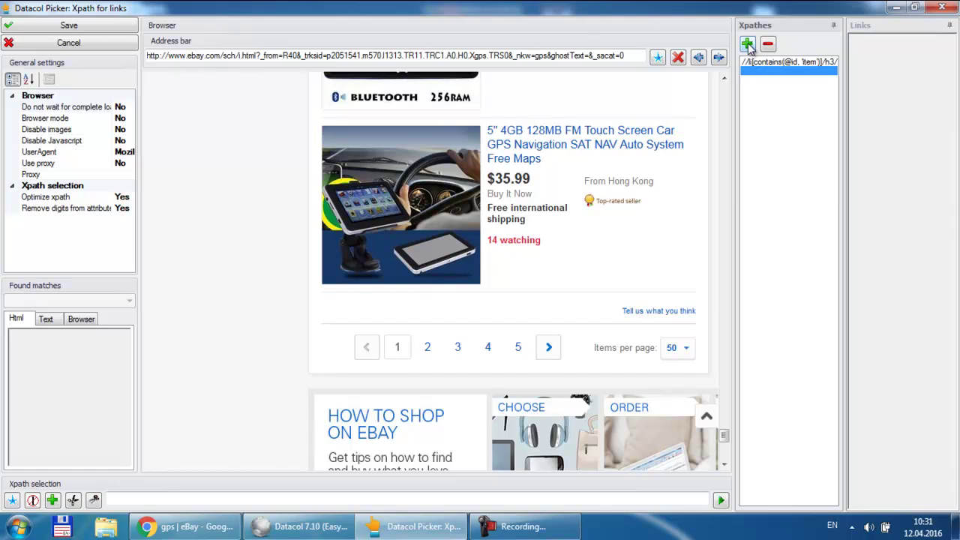
click(548, 356)
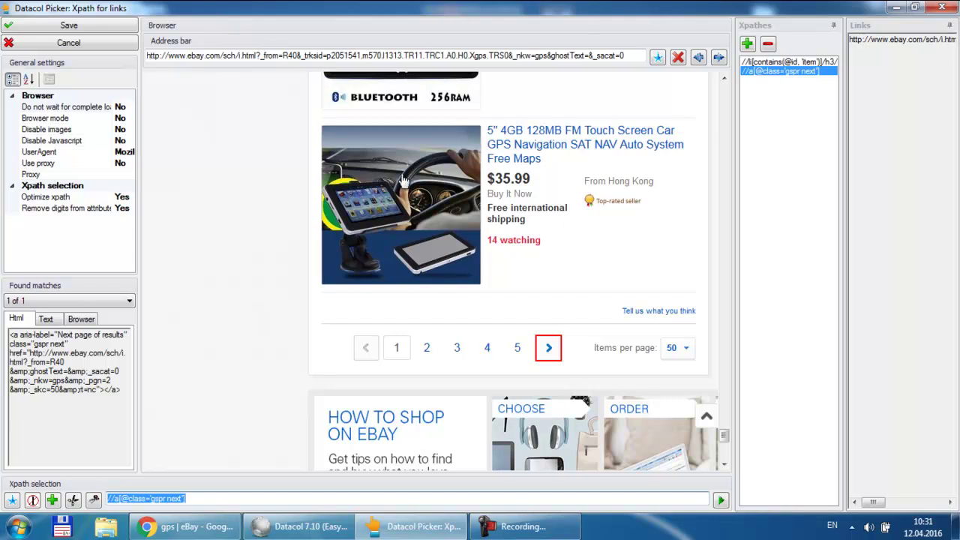
click(79, 27)
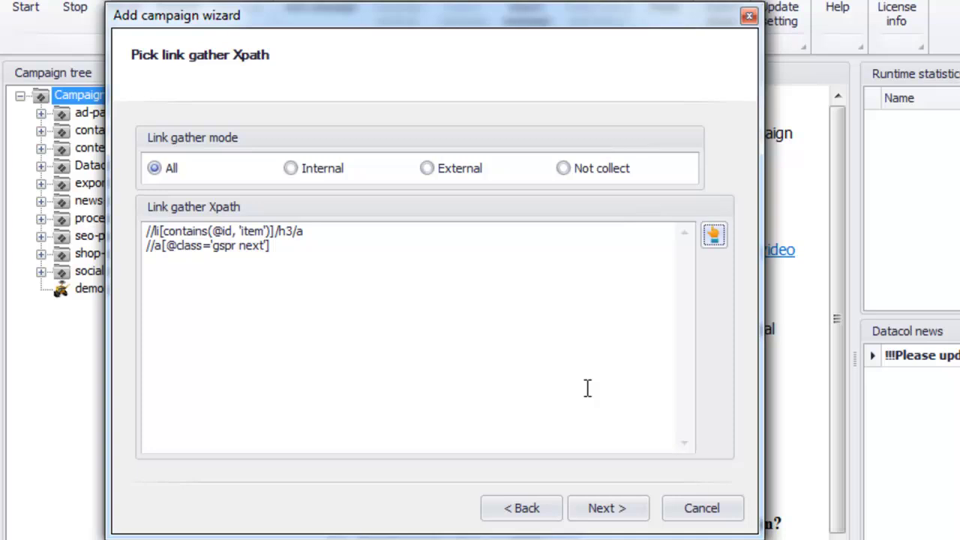
click(614, 512)
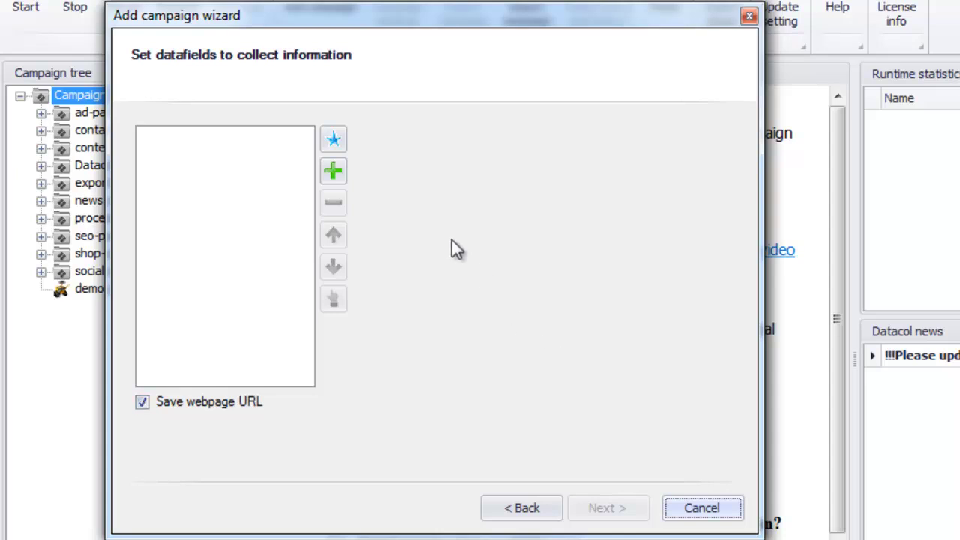
Add a list of datafields named product name, price, description and shipping.
click(334, 140)
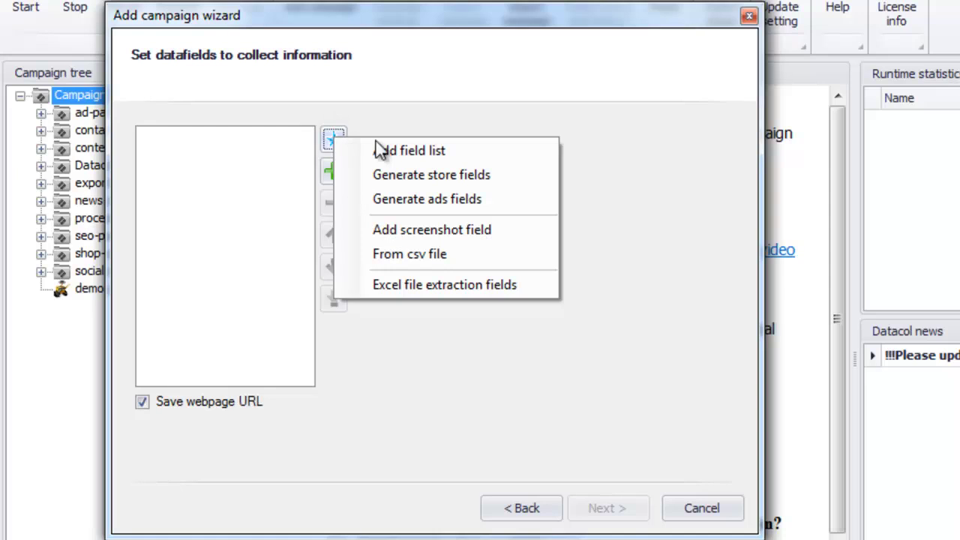
click(403, 154)
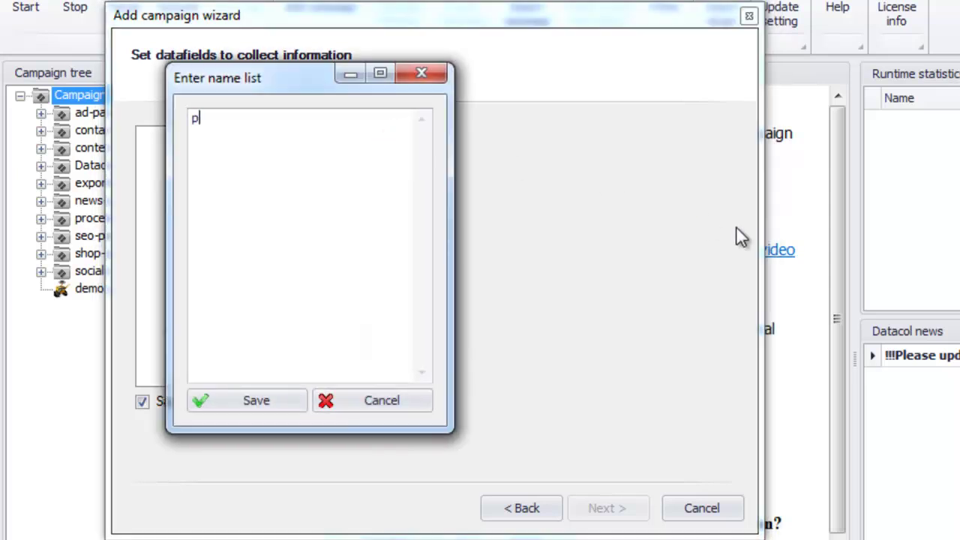
text(product name)
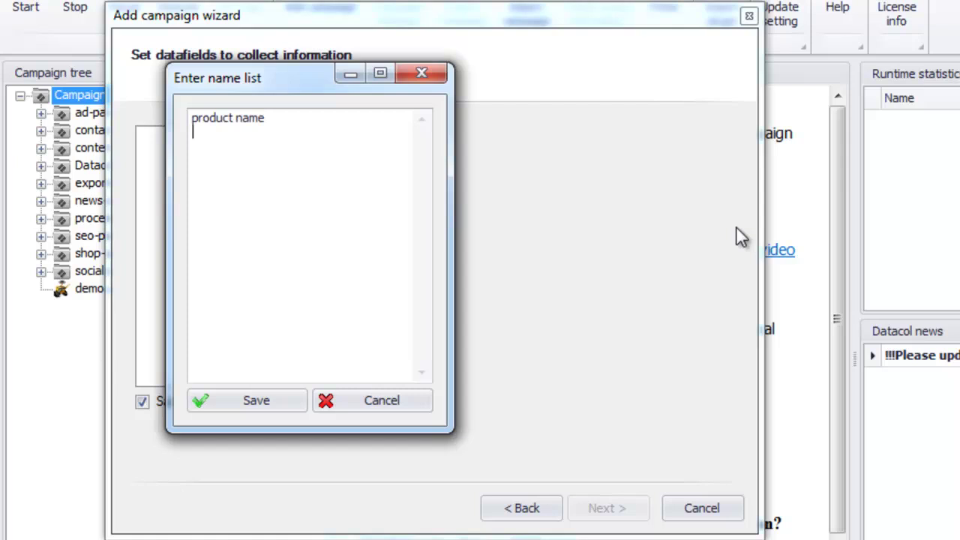
text( price description)
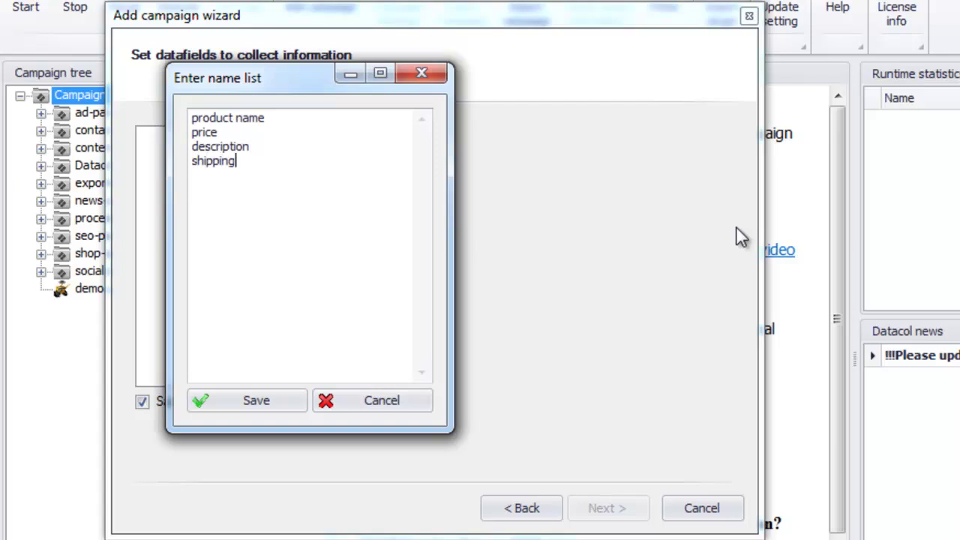
click(268, 399)
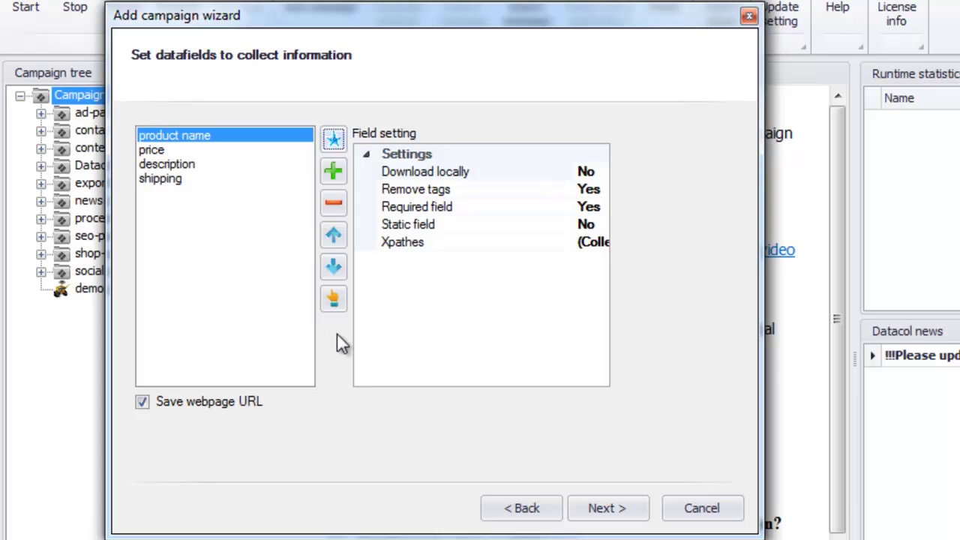
Open the Xpath picker for the product name field and load the first GPS listing's product page in it.
click(335, 302)
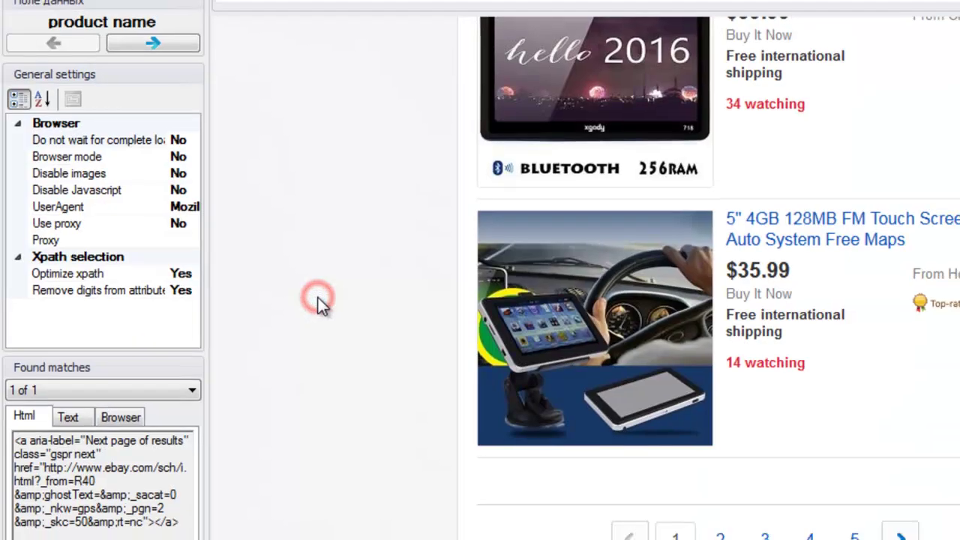
drag(841, 433, 841, 96)
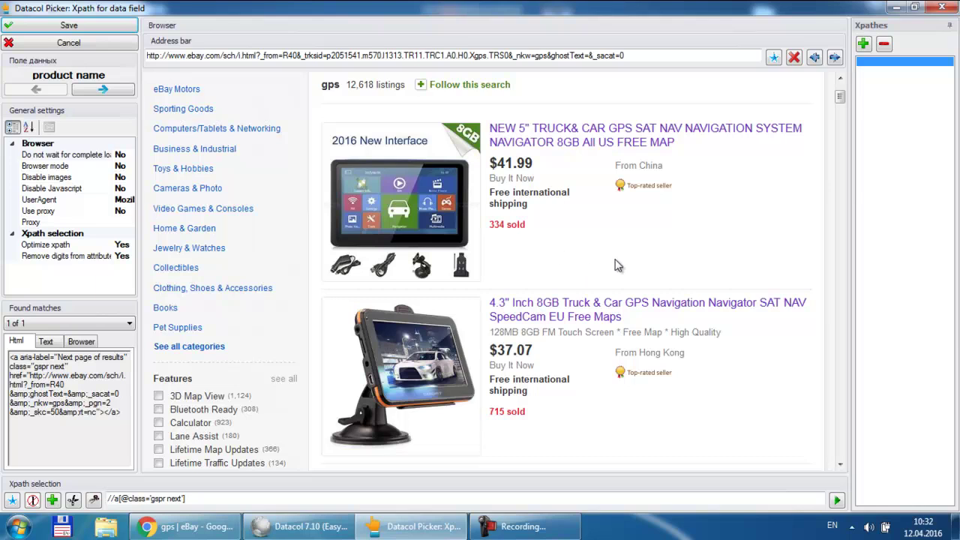
right_click(544, 133)
click(568, 138)
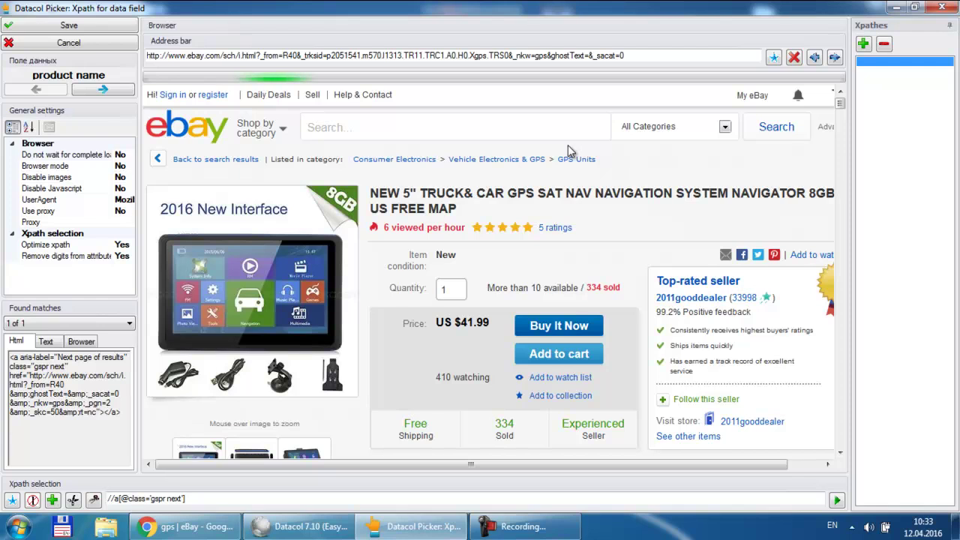
Pick the listing's title as the Xpath for product name and its US dollar price as the Xpath for price.
click(437, 194)
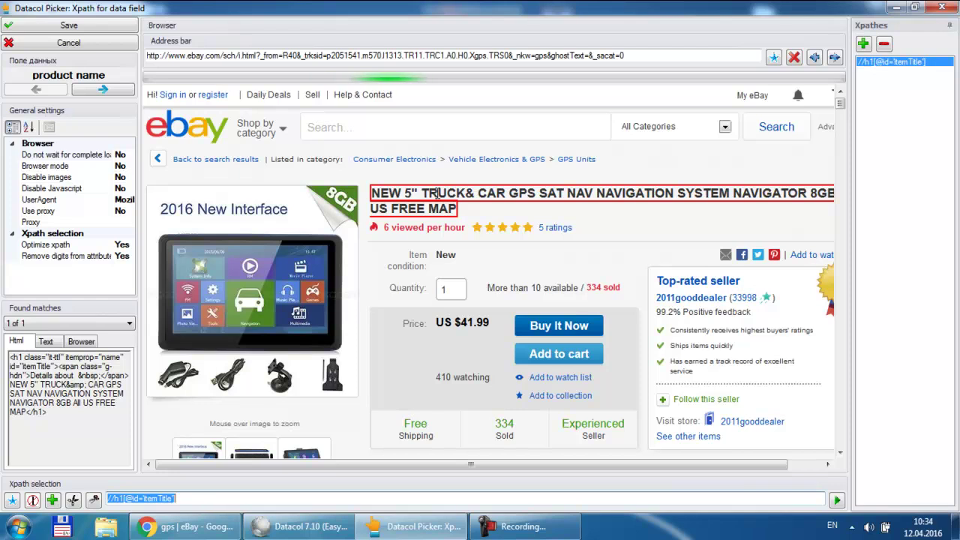
click(103, 89)
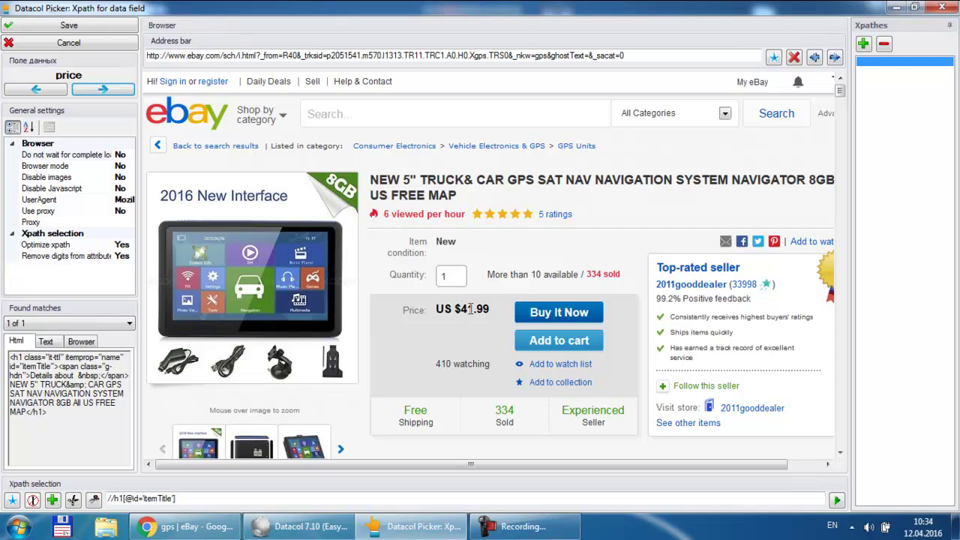
click(469, 309)
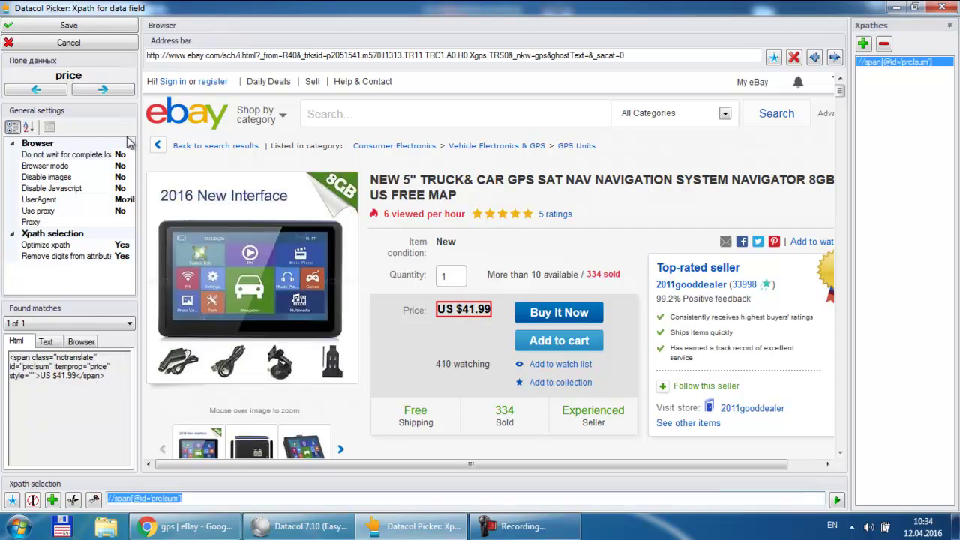
click(111, 90)
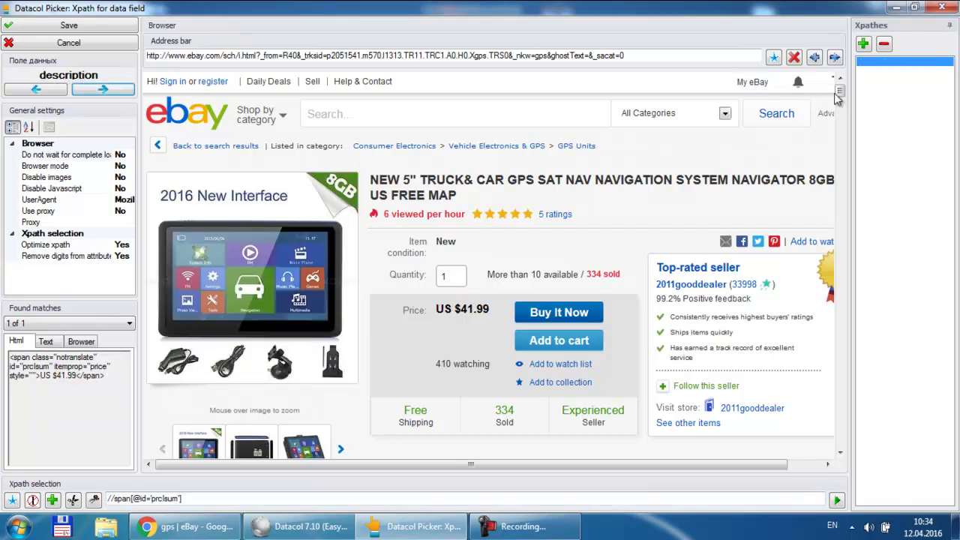
drag(840, 91, 840, 121)
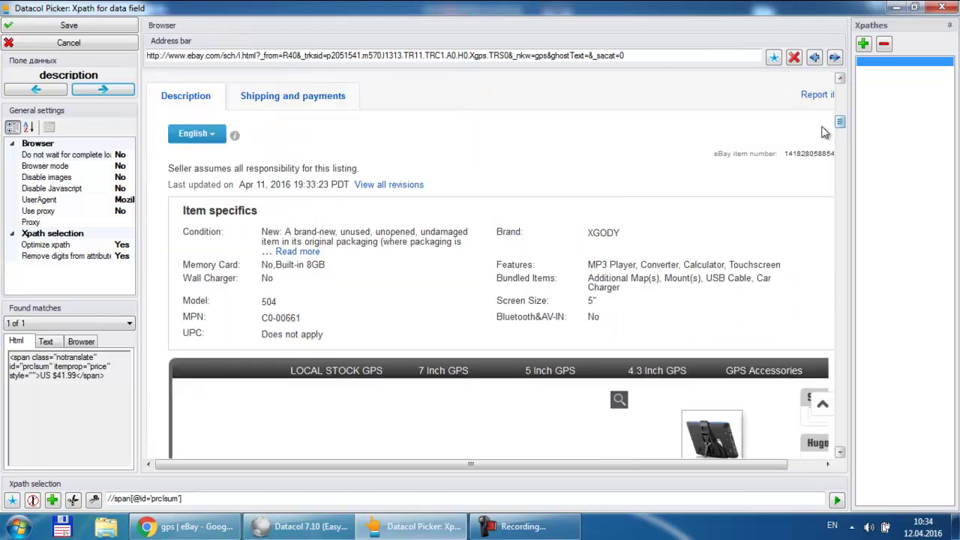
click(233, 211)
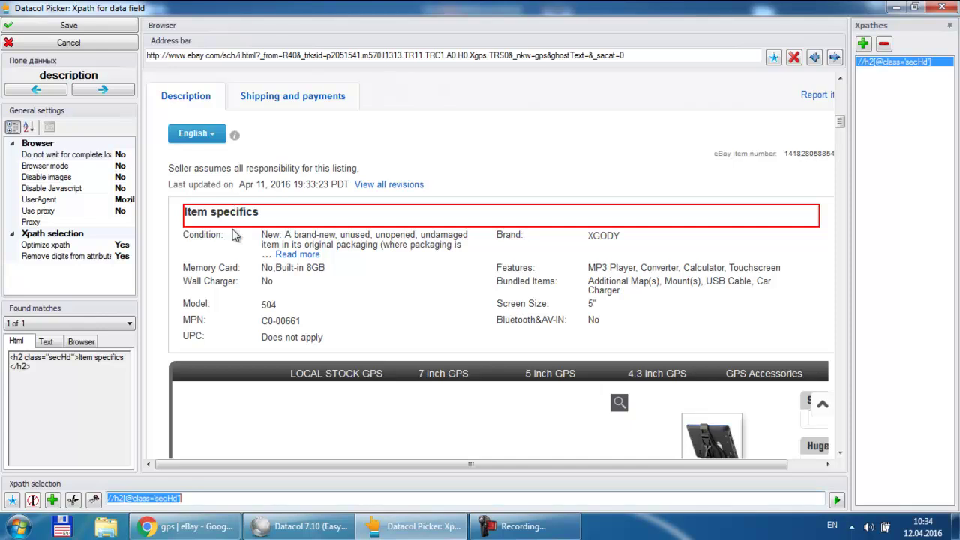
click(94, 500)
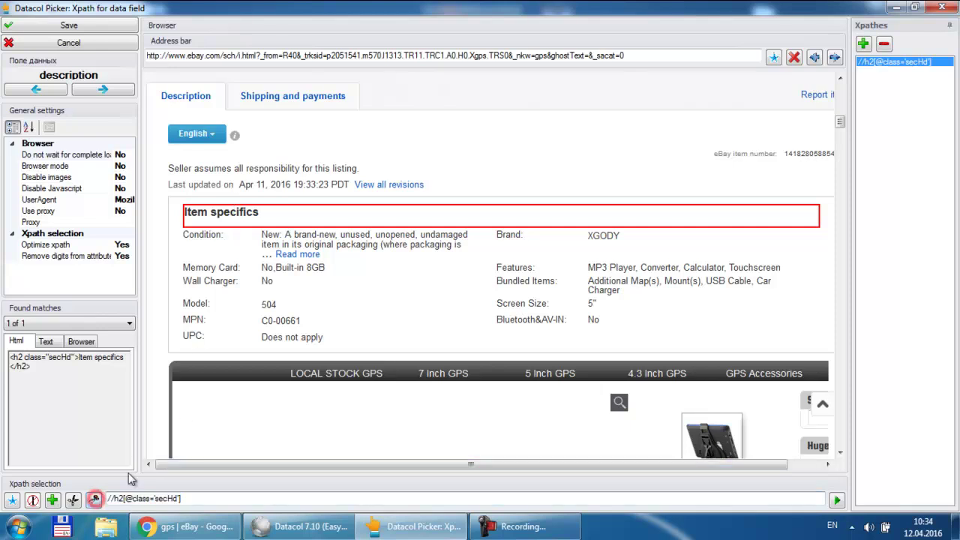
click(242, 270)
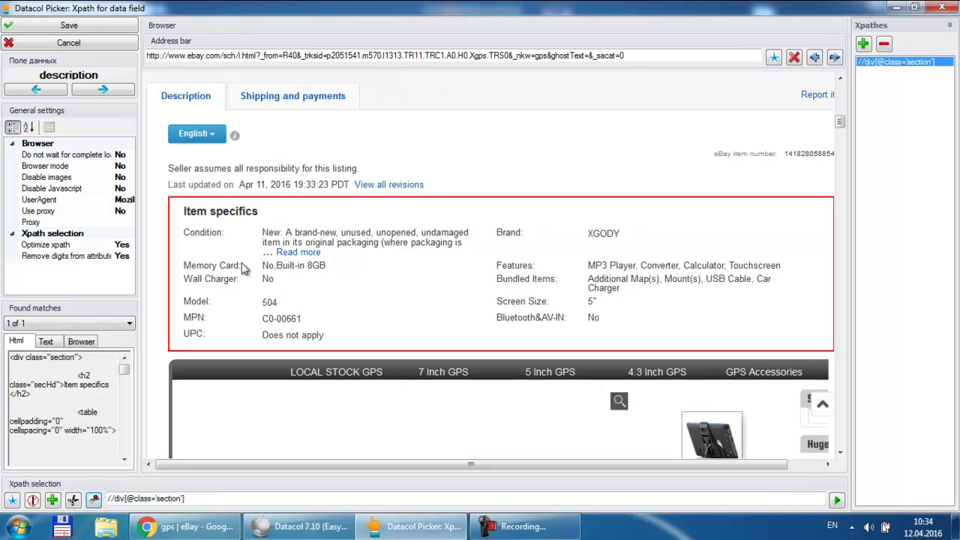
Pick the listing's FREE shipping cost as the Xpath for the shipping field and save the picked Xpaths.
click(111, 91)
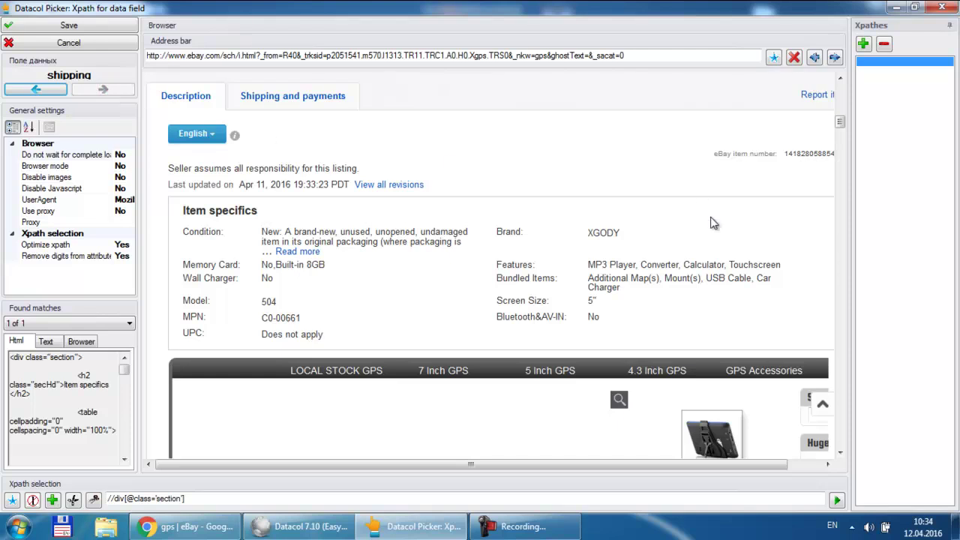
drag(841, 123, 850, 104)
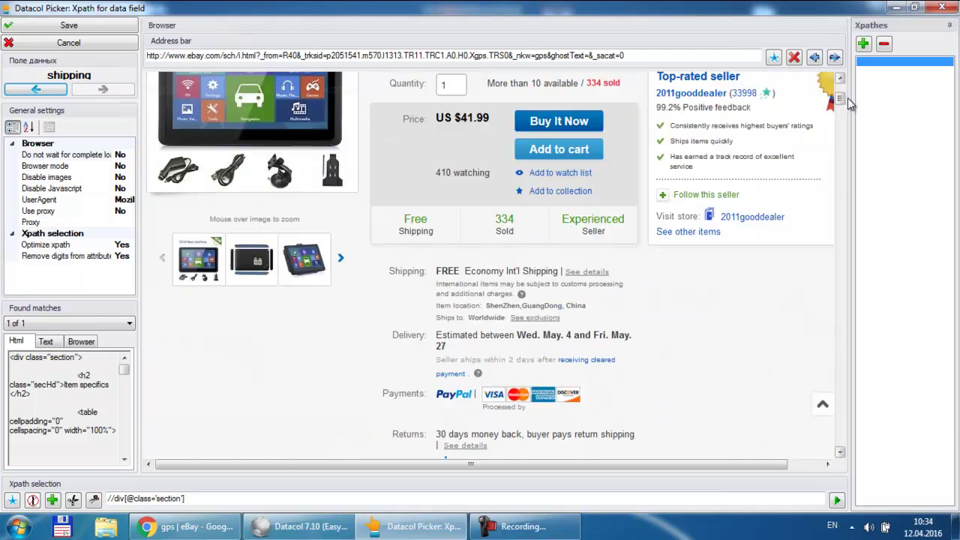
click(447, 271)
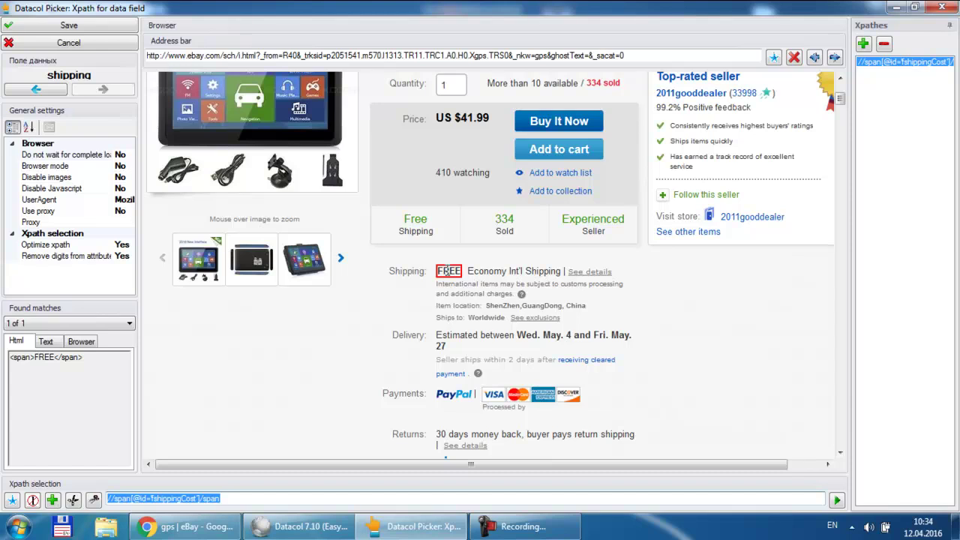
click(78, 29)
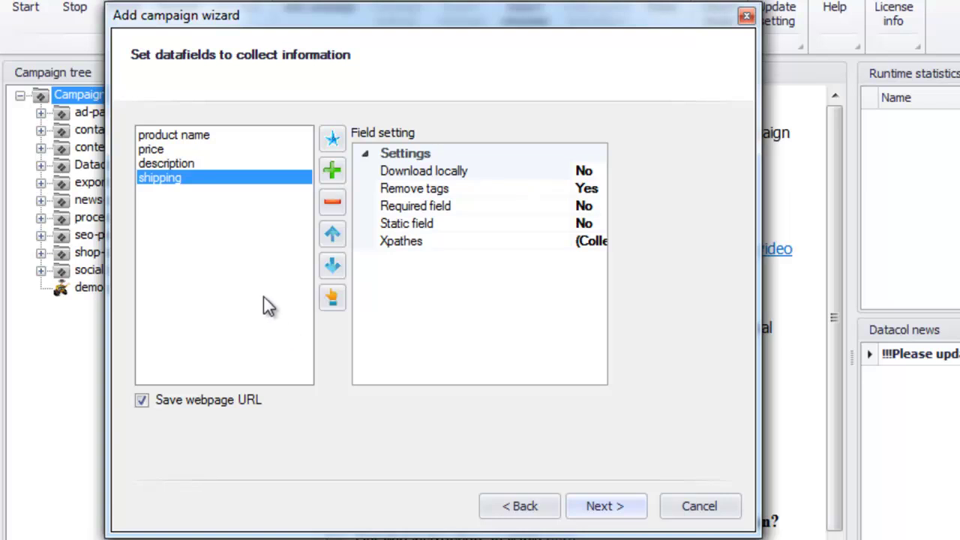
Set Remove tags to No for the description field and finish the campaign wizard.
click(187, 163)
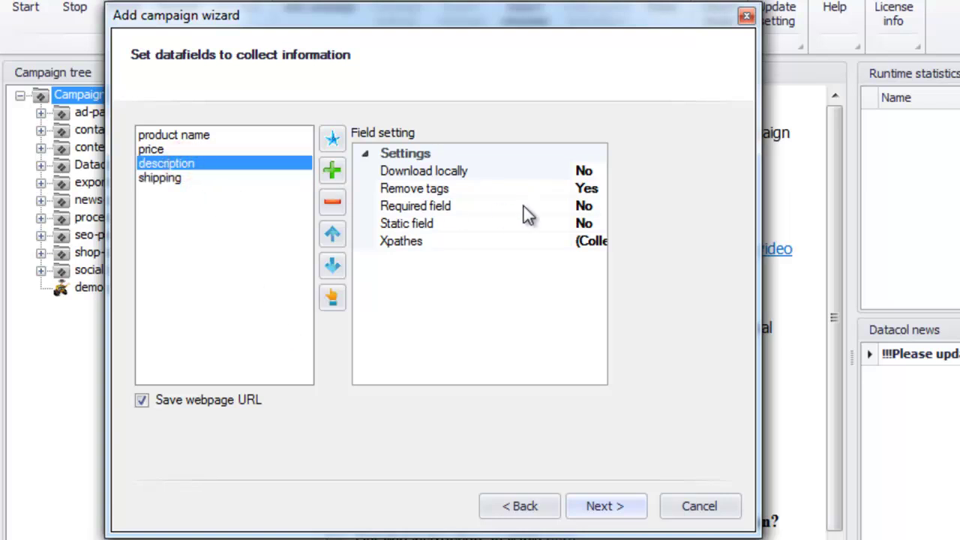
click(591, 188)
click(598, 189)
click(551, 224)
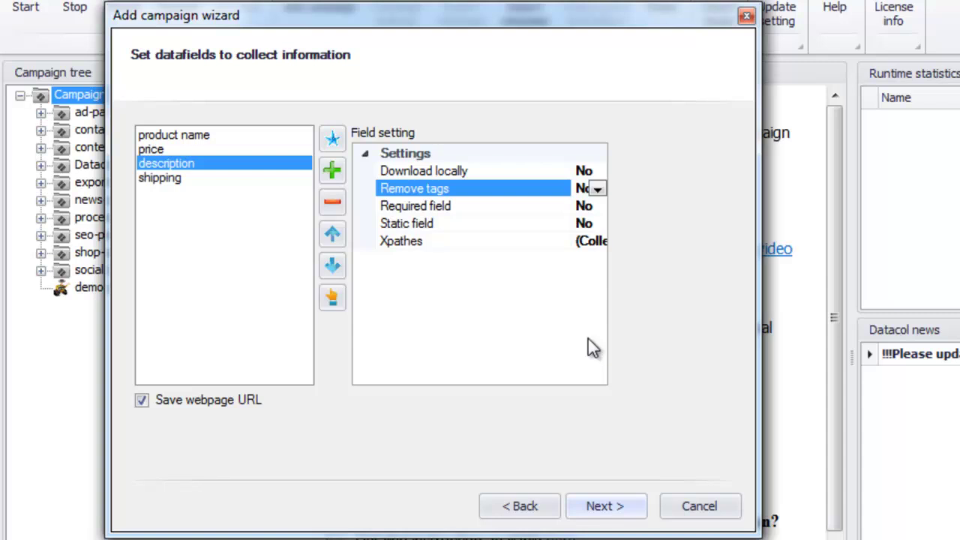
click(611, 505)
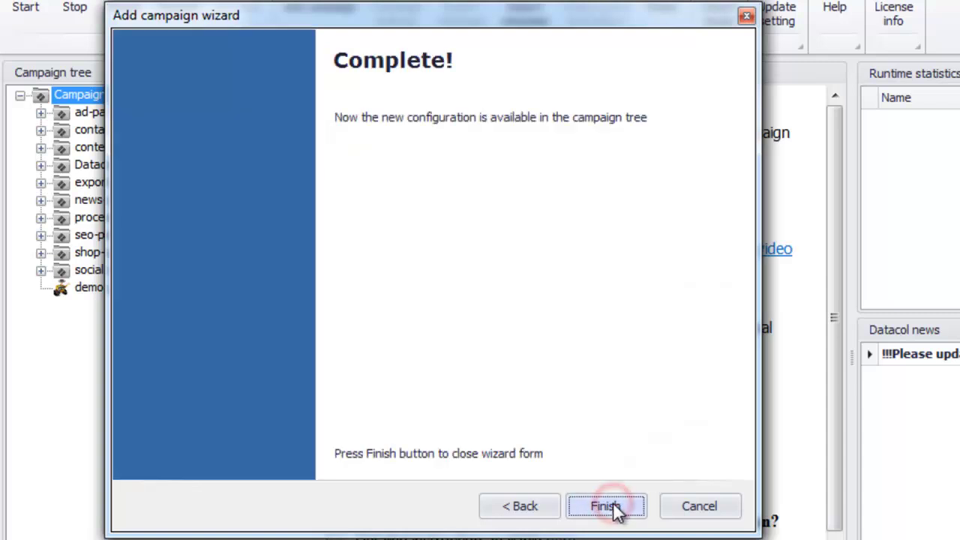
click(606, 506)
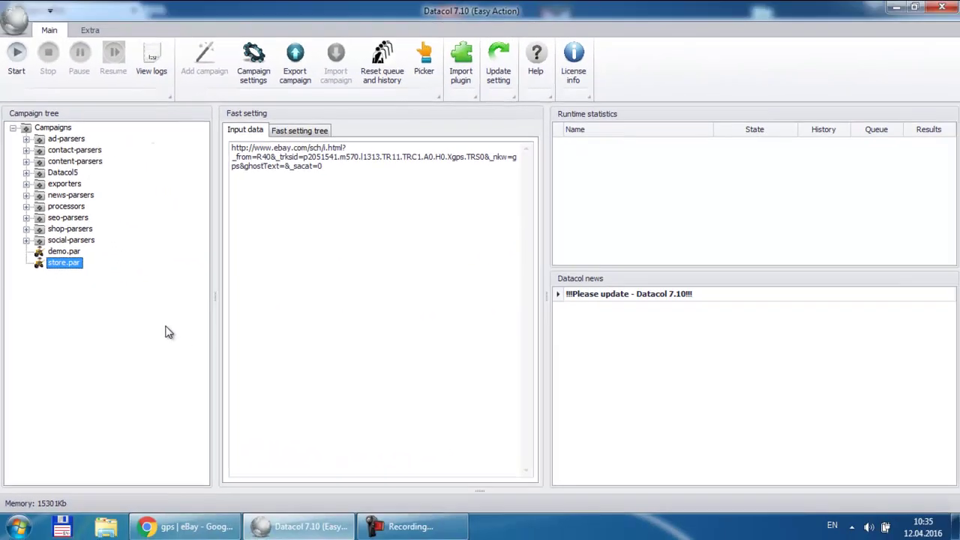
Run the store.par campaign to collect some sample results, then stop it.
click(22, 61)
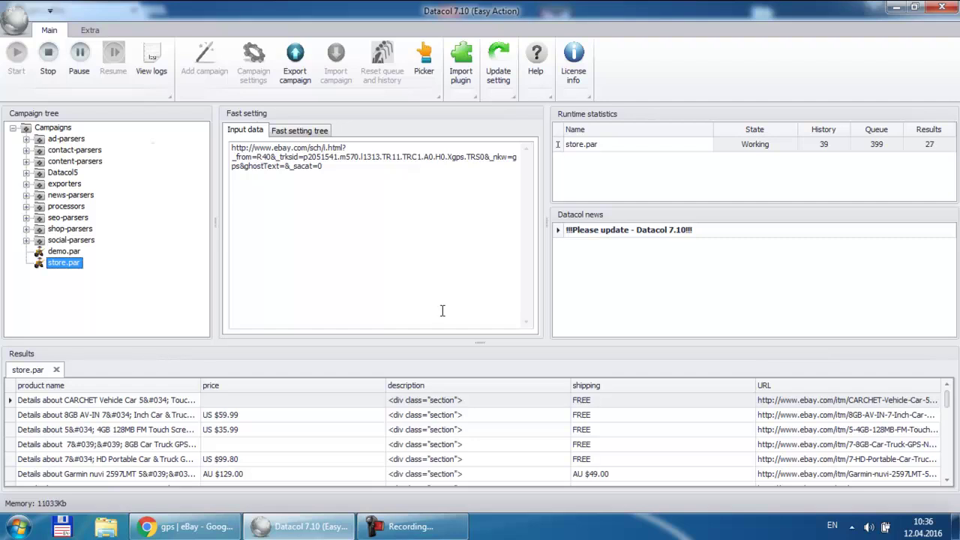
right_click(644, 148)
click(664, 155)
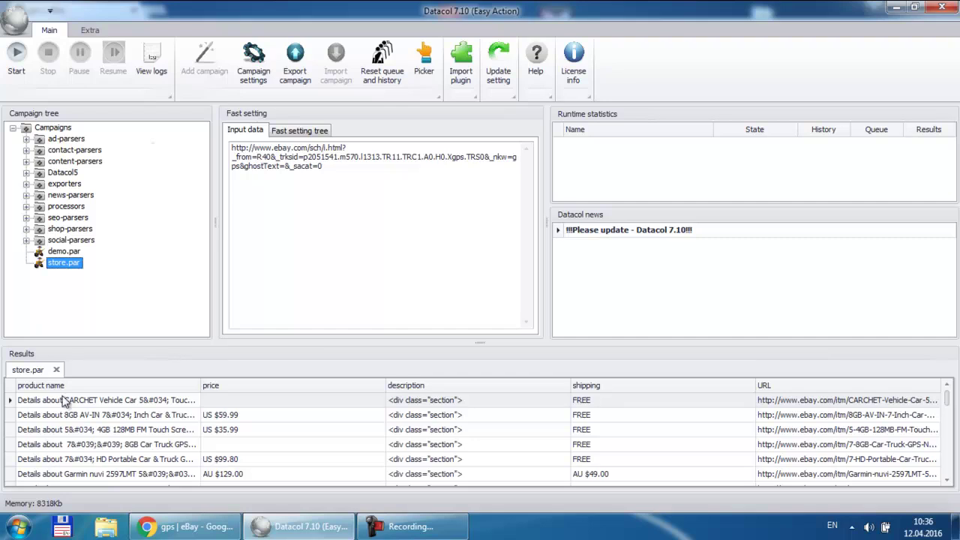
Add a replace rule to the product name field that swaps "Details about" for an empty value, and save the campaign settings.
click(62, 399)
click(60, 400)
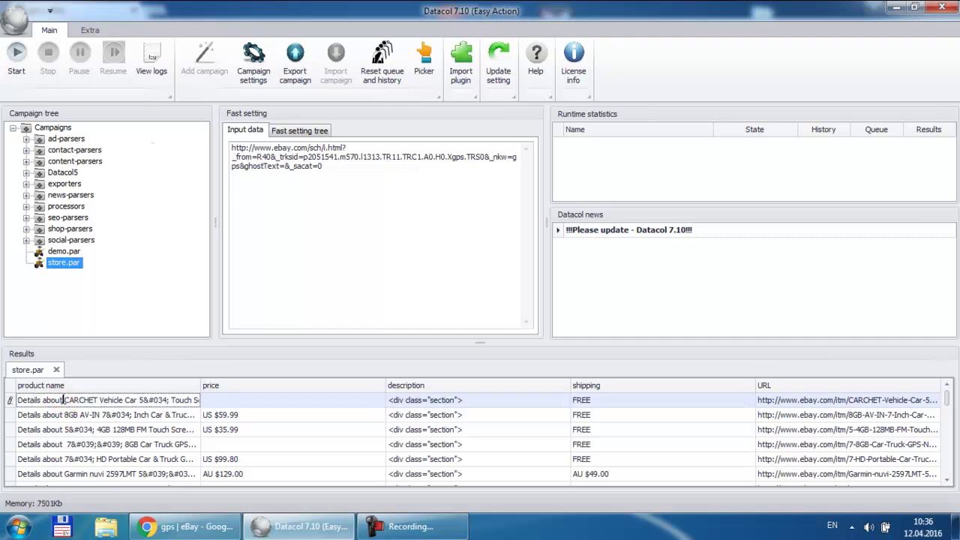
drag(63, 400, 18, 399)
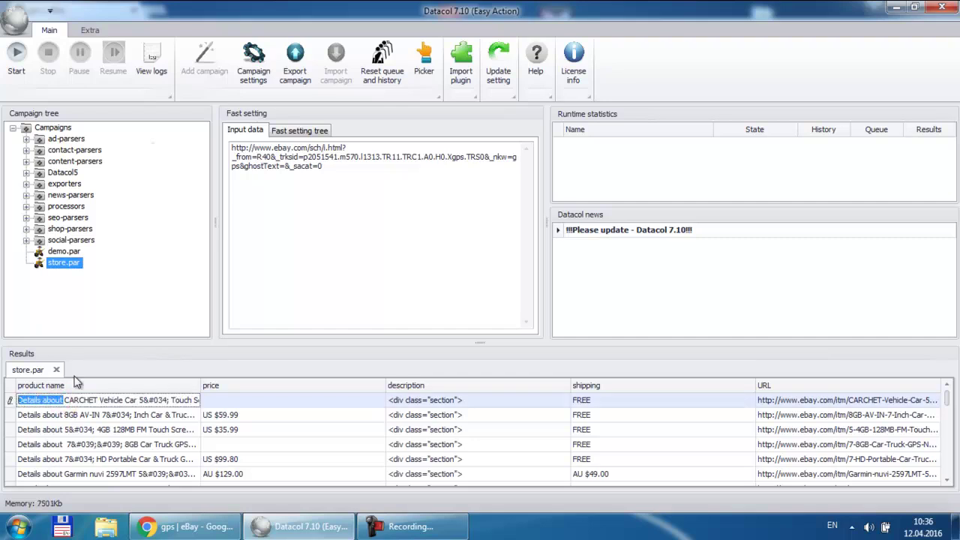
click(306, 131)
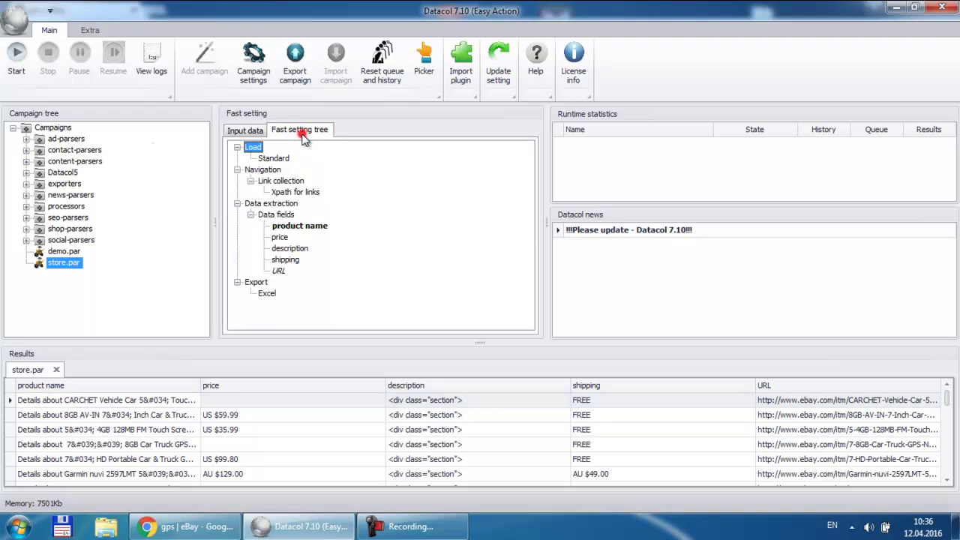
right_click(301, 227)
click(332, 249)
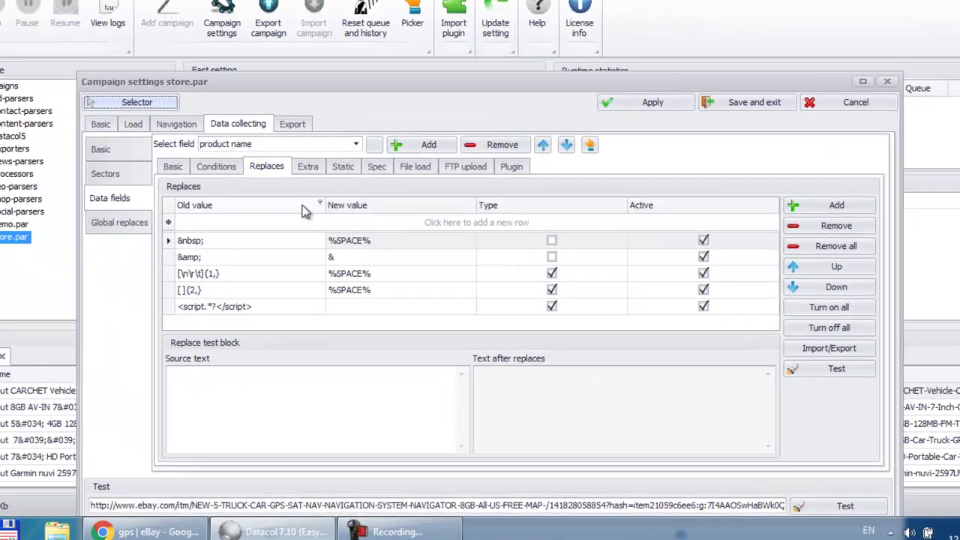
click(280, 244)
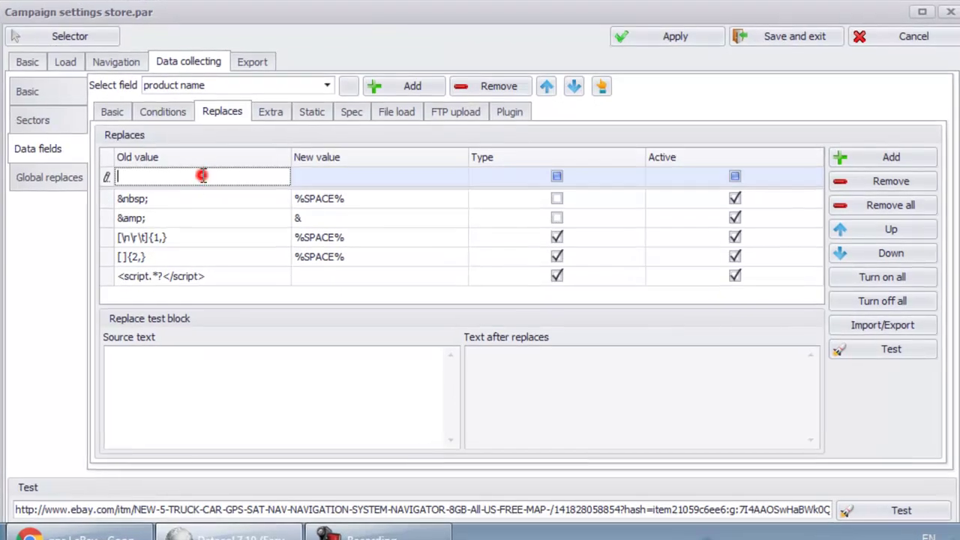
text(Details about)
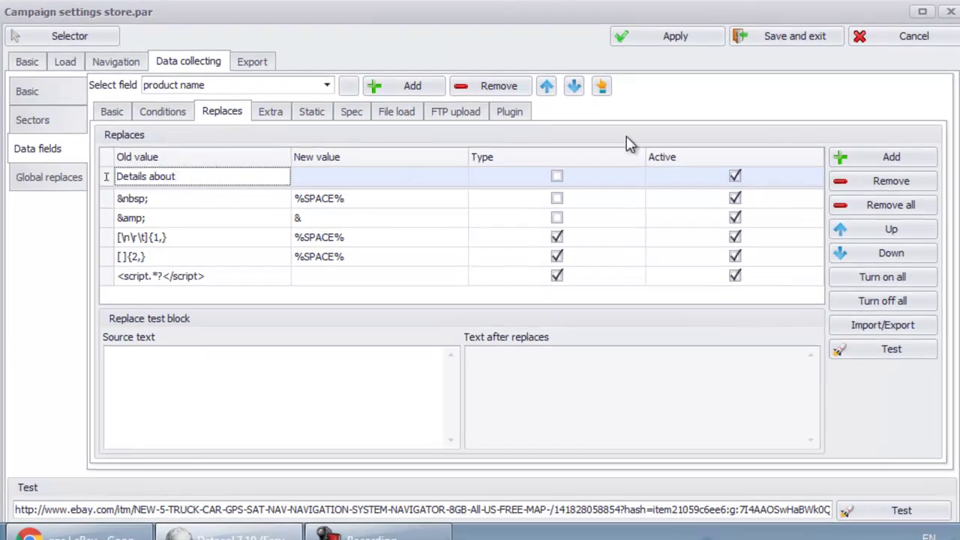
click(783, 36)
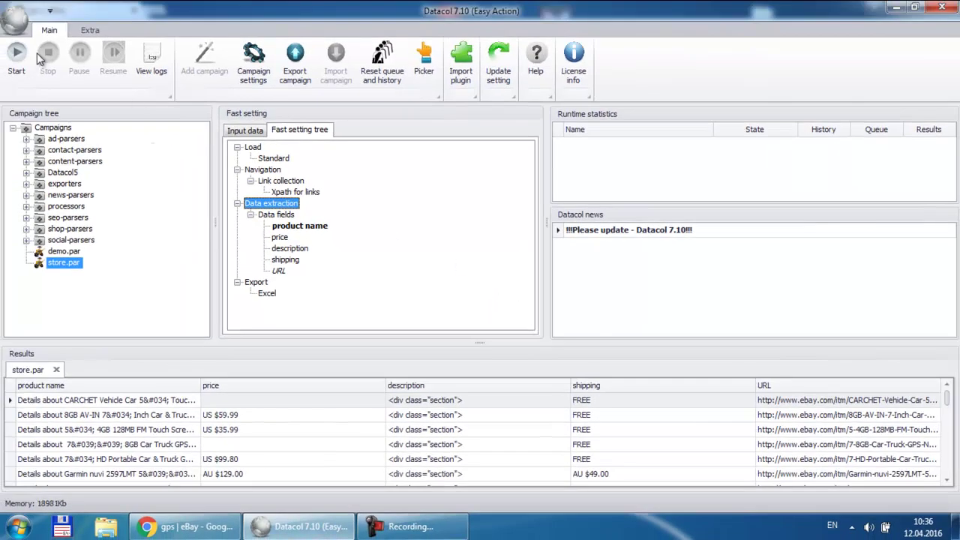
Run store.par again, check the collected rows and their HTML descriptions, and stop the campaign.
click(16, 52)
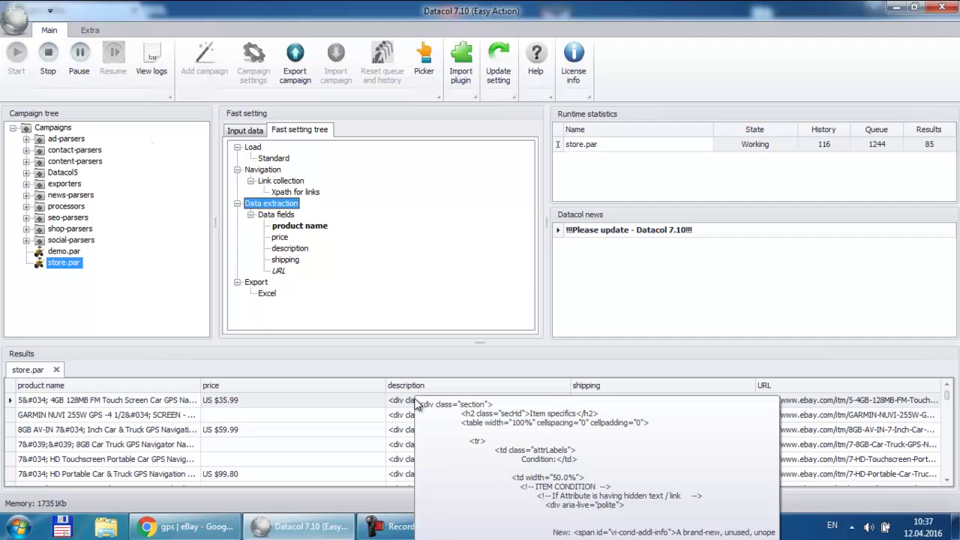
click(946, 399)
drag(948, 402, 953, 447)
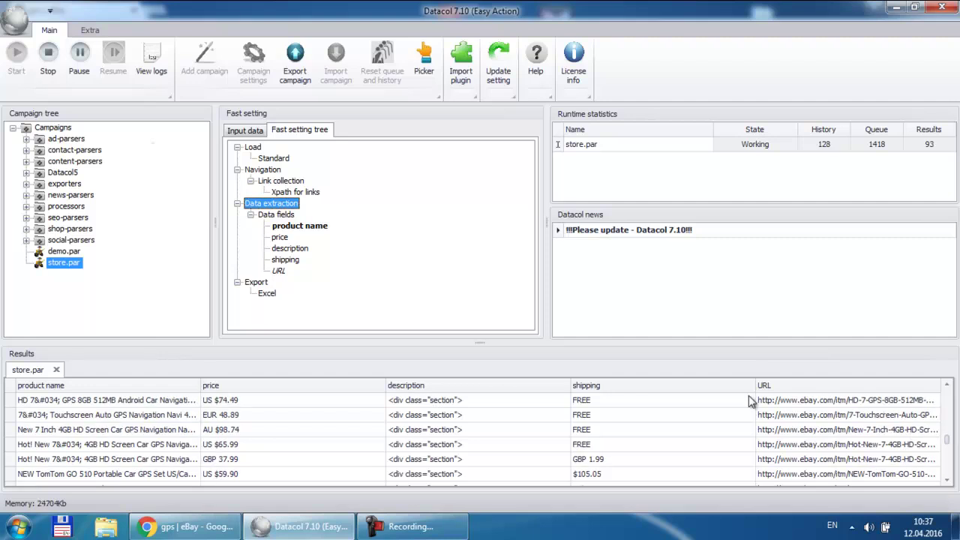
mouse_move(434, 422)
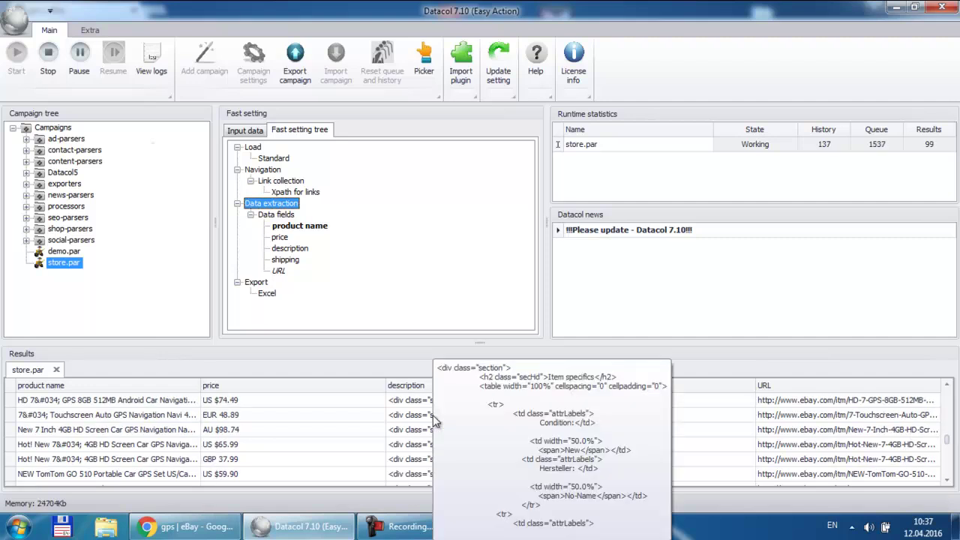
right_click(740, 146)
click(772, 156)
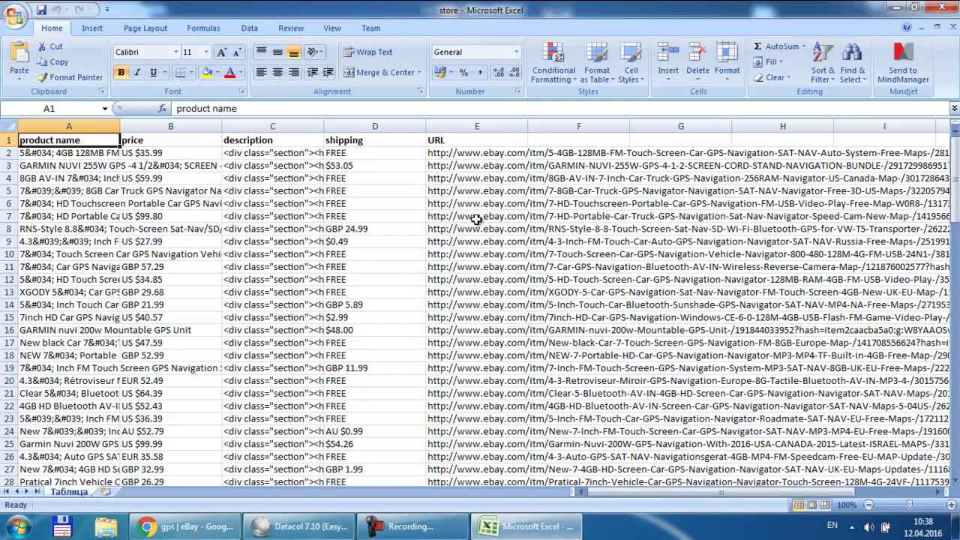
Examine the description, price and product name of the first item in the exported store workbook, then return to Datacol.
double_click(293, 156)
click(154, 154)
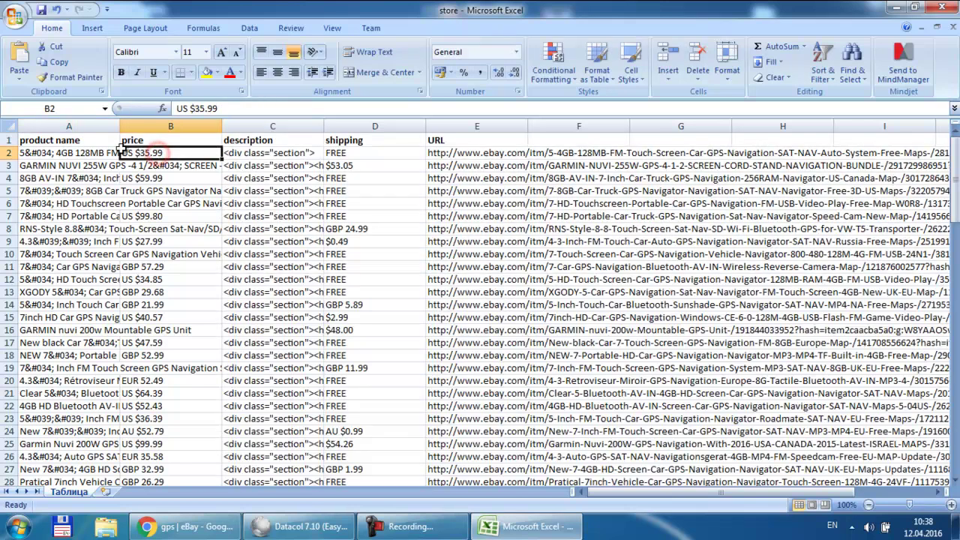
click(81, 152)
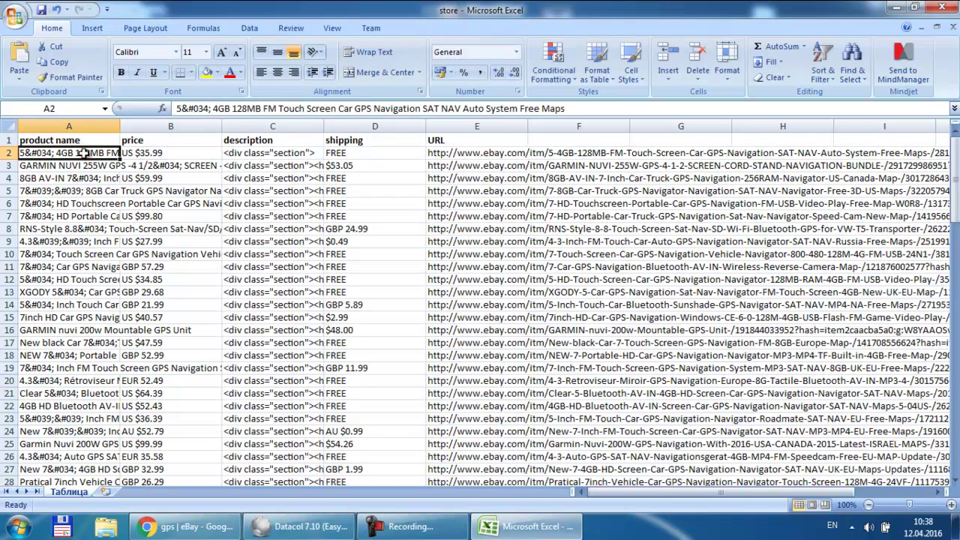
click(334, 528)
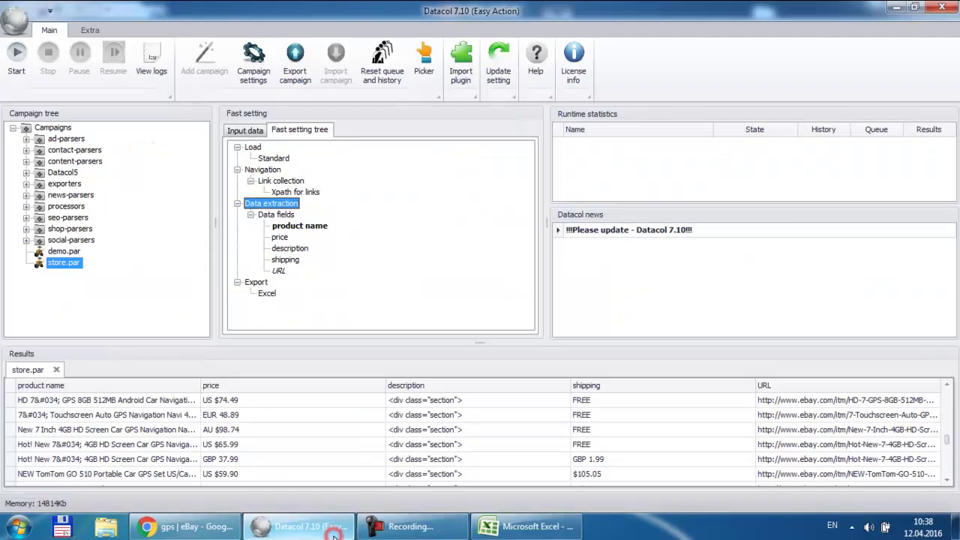